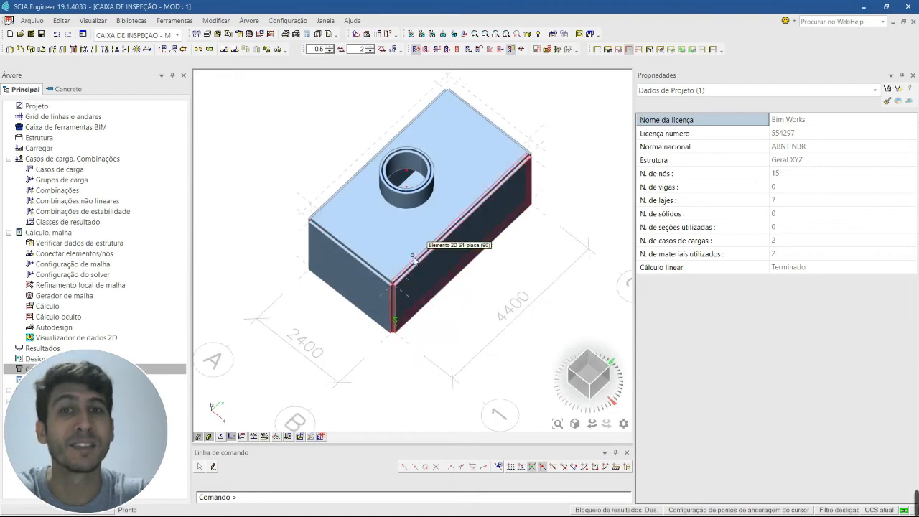
Show the inspection box without shaded surfaces, examine the finite element mesh on its walls and slabs, and restore the shading.
{"action": "right_click_drag", "start_coordinate": [412, 260], "coordinate": [415, 240], "text": "ctrl"}
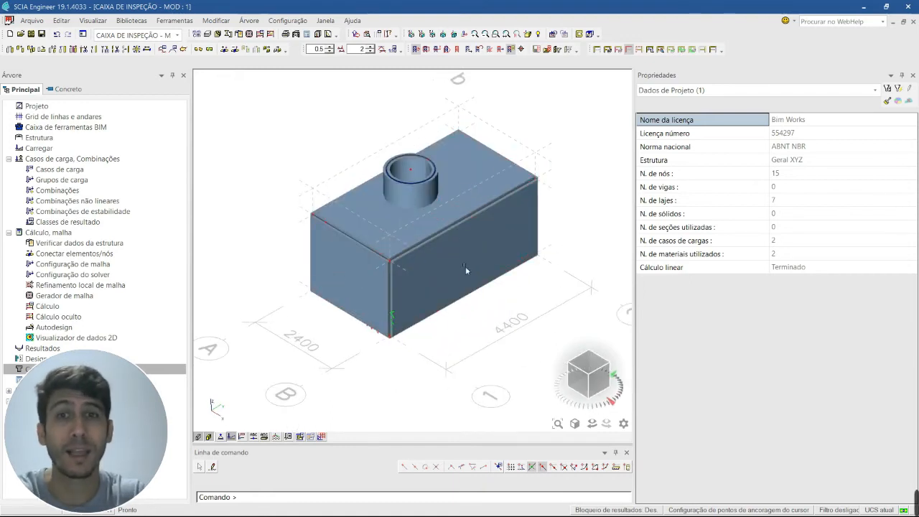
{"action": "mouse_move", "coordinate": [450, 309]}
{"action": "right_mouse_down", "text": "ctrl"}
{"action": "mouse_move", "coordinate": [445, 277]}
{"action": "mouse_move", "coordinate": [445, 302]}
{"action": "right_mouse_up", "text": "ctrl"}
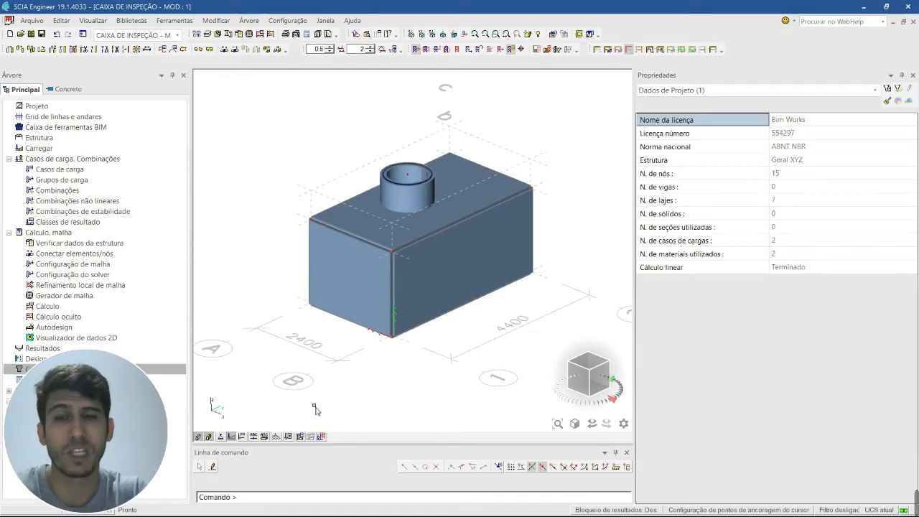
{"action": "left_click", "coordinate": [209, 436]}
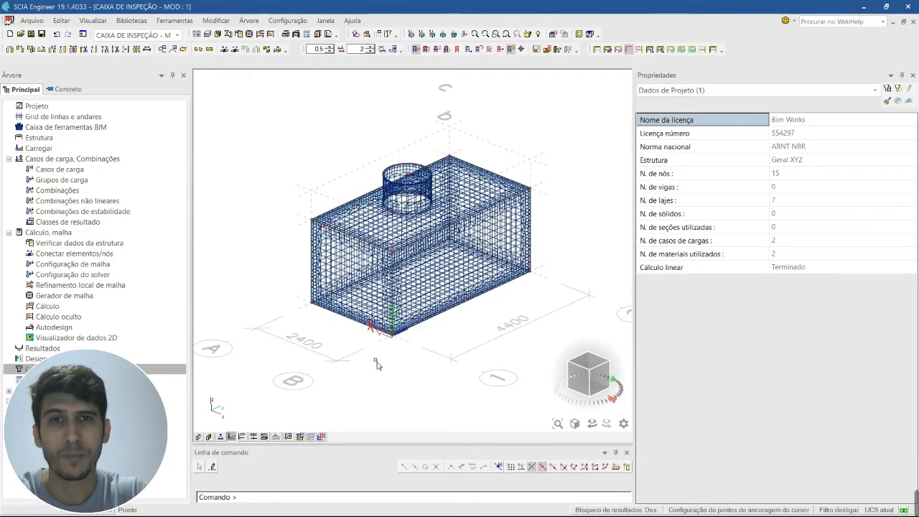
{"action": "scroll", "coordinate": [466, 319], "scroll_direction": "up", "scroll_amount": 3}
{"action": "right_click_drag", "start_coordinate": [466, 346], "coordinate": [394, 256], "text": "ctrl"}
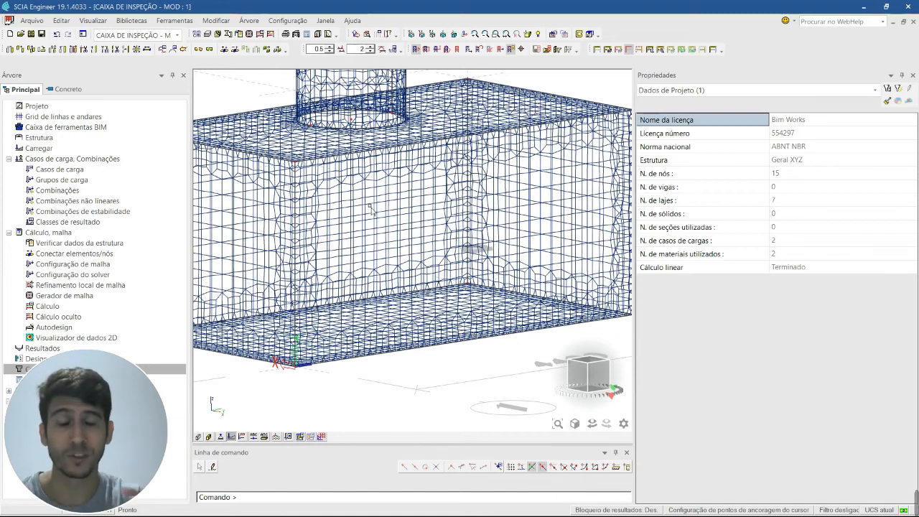
{"action": "scroll", "coordinate": [372, 210], "scroll_direction": "up", "scroll_amount": 2}
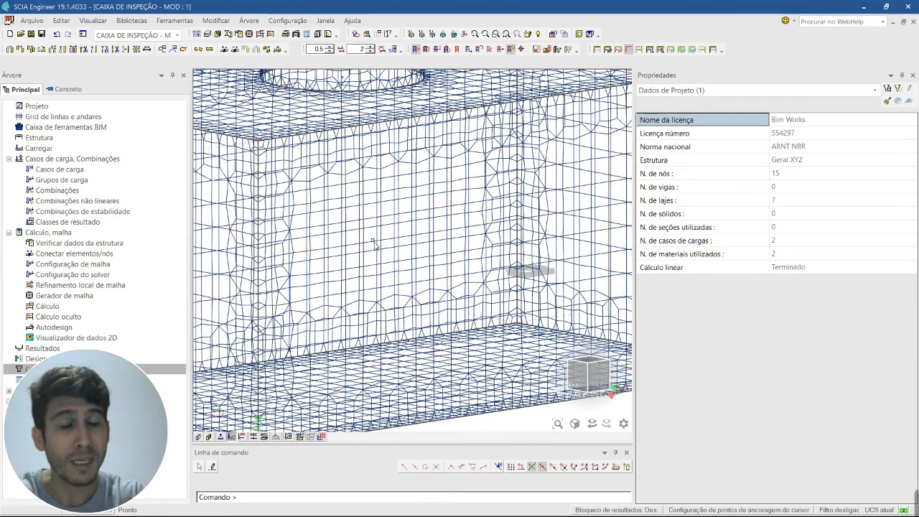
{"action": "scroll", "coordinate": [373, 244], "scroll_direction": "down", "scroll_amount": 3}
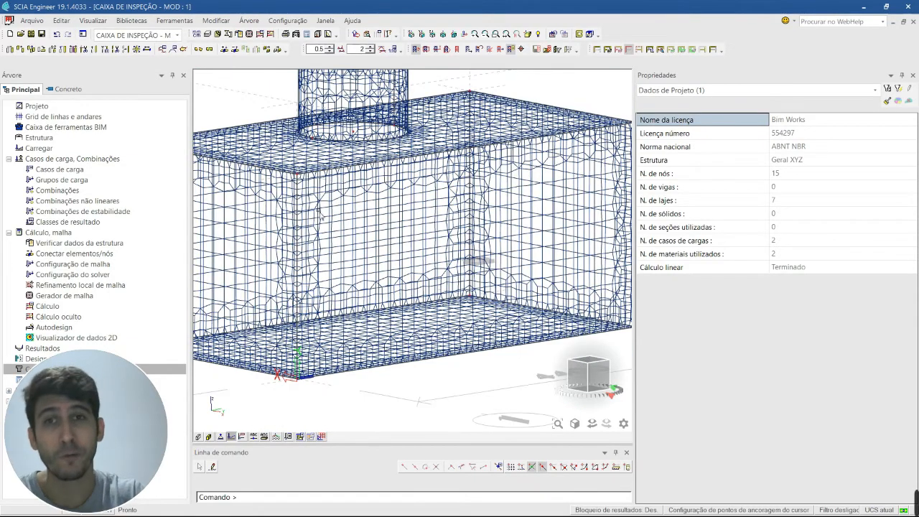
{"action": "middle_click_drag", "start_coordinate": [524, 175], "coordinate": [498, 173]}
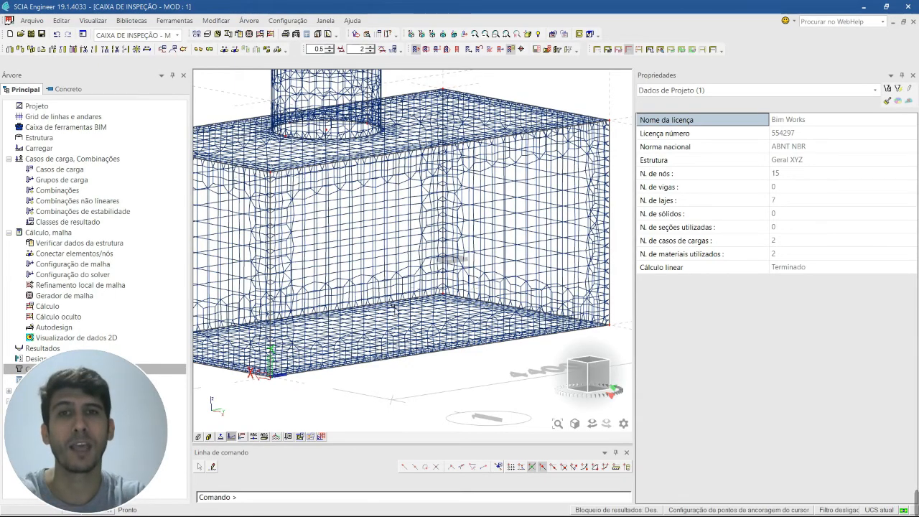
{"action": "scroll", "coordinate": [395, 308], "scroll_direction": "down", "scroll_amount": 2}
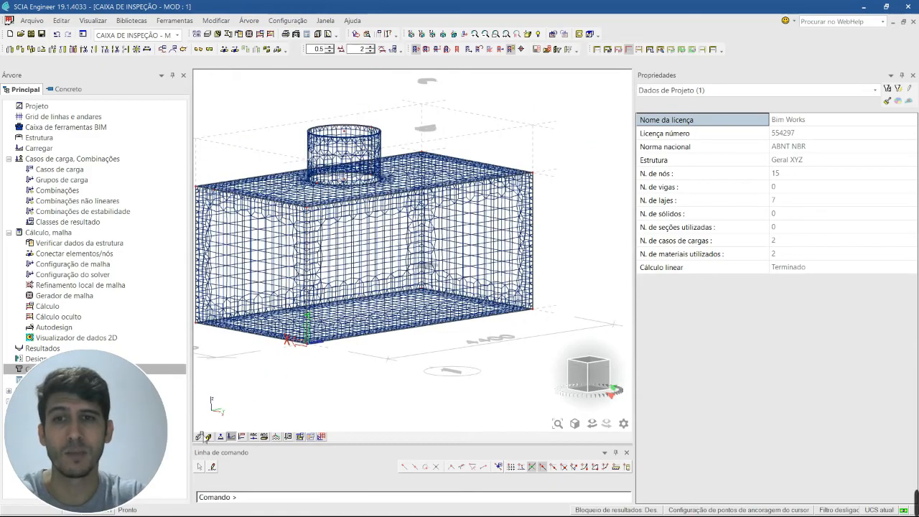
{"action": "left_click", "coordinate": [209, 436]}
{"action": "left_click", "coordinate": [198, 436]}
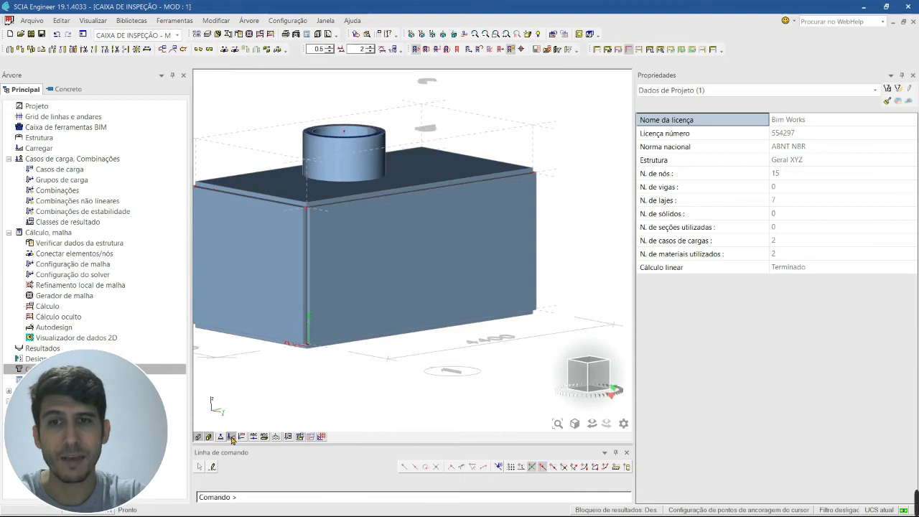
Display the loads of the Empuxos load case and examine them on the top slab and side walls.
{"action": "left_click", "coordinate": [231, 437]}
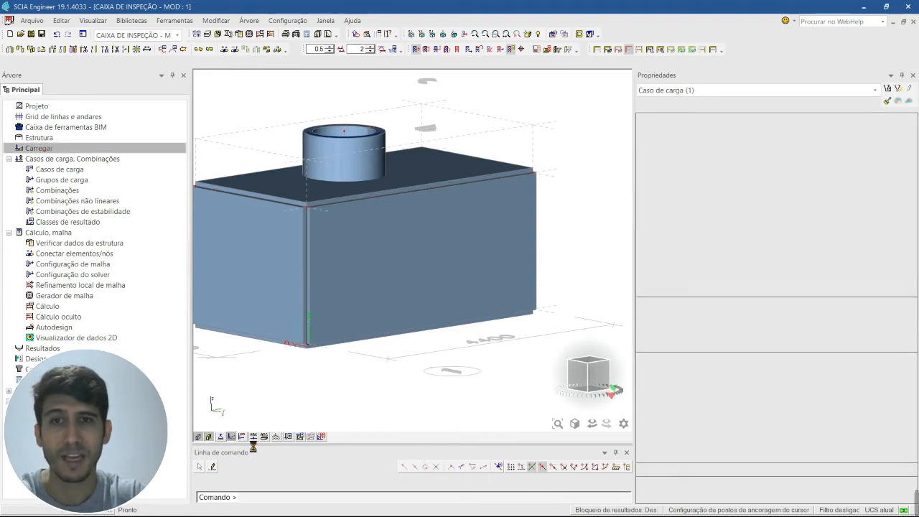
{"action": "middle_click_drag", "start_coordinate": [449, 339], "coordinate": [504, 318]}
{"action": "right_click_drag", "start_coordinate": [404, 341], "coordinate": [419, 348], "text": "ctrl"}
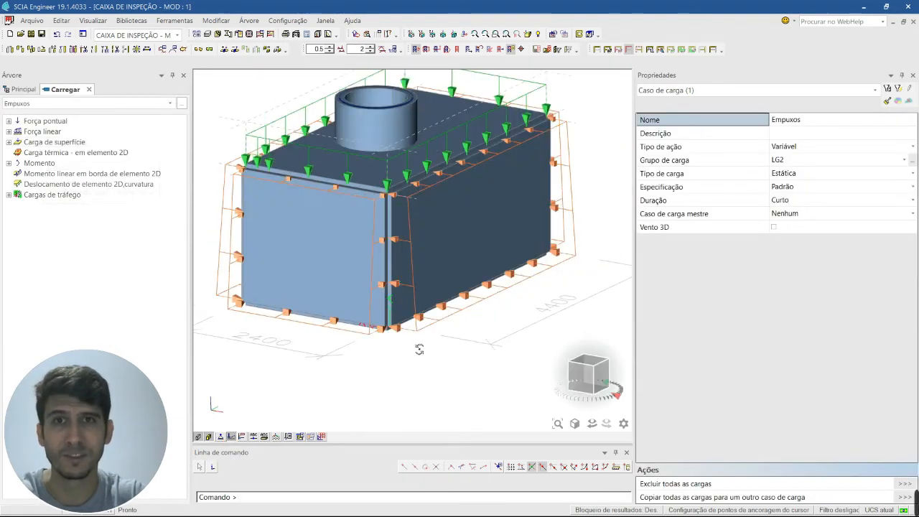
{"action": "scroll", "coordinate": [419, 348], "scroll_direction": "down", "scroll_amount": 3}
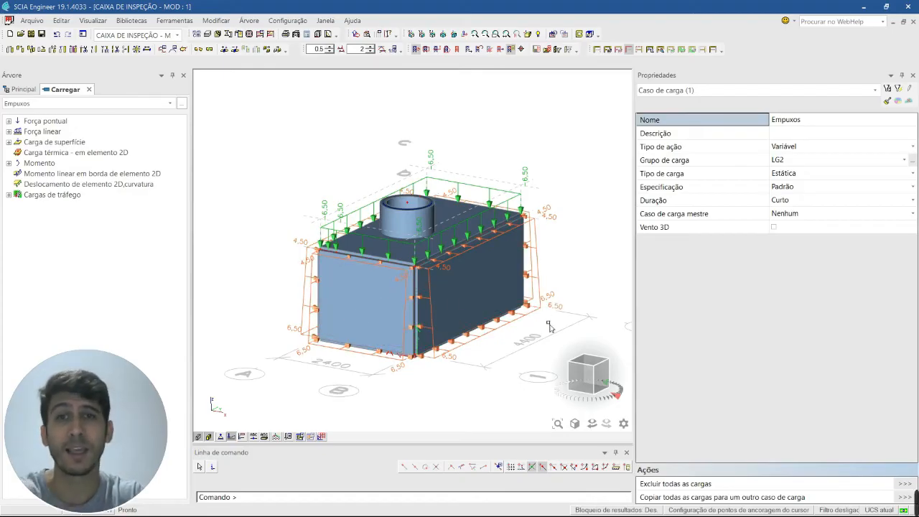
{"action": "mouse_move", "coordinate": [567, 282]}
{"action": "right_mouse_down", "text": "ctrl"}
{"action": "mouse_move", "coordinate": [493, 305]}
{"action": "mouse_move", "coordinate": [564, 291]}
{"action": "right_mouse_up", "text": "ctrl"}
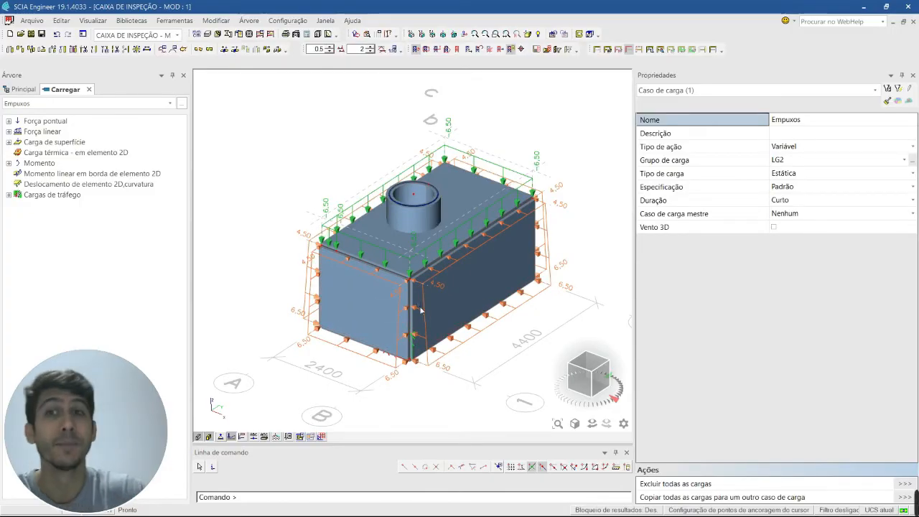
Display the 3D stress results for the COMB. combination with σ_y (2D) as the value.
{"action": "left_click", "coordinate": [24, 89]}
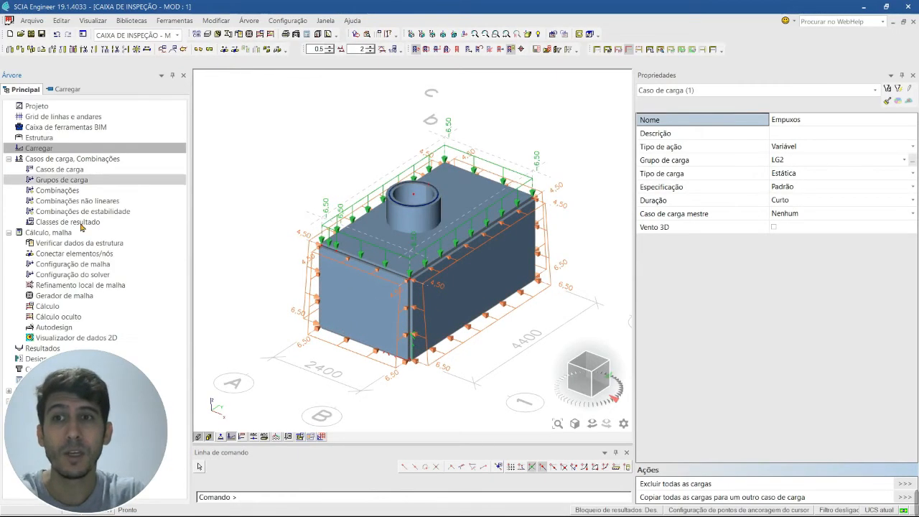
{"action": "left_click", "coordinate": [28, 348]}
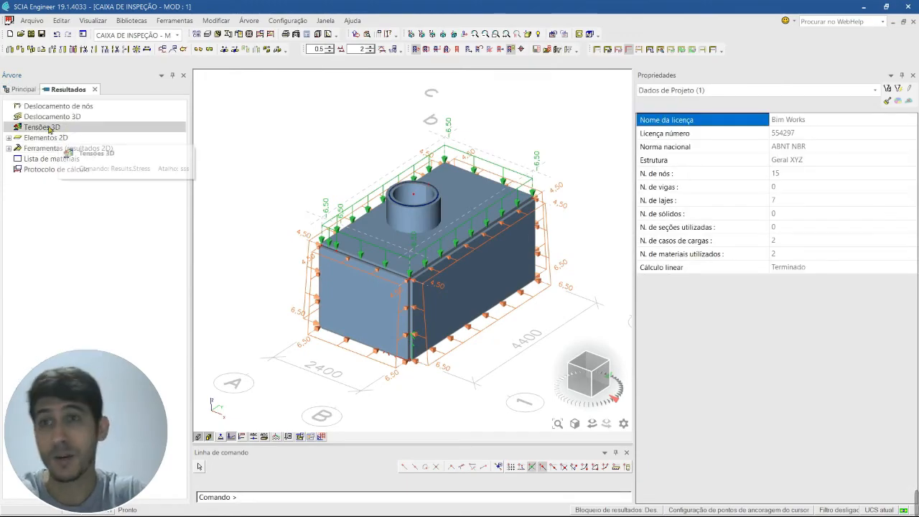
{"action": "left_click", "coordinate": [47, 128]}
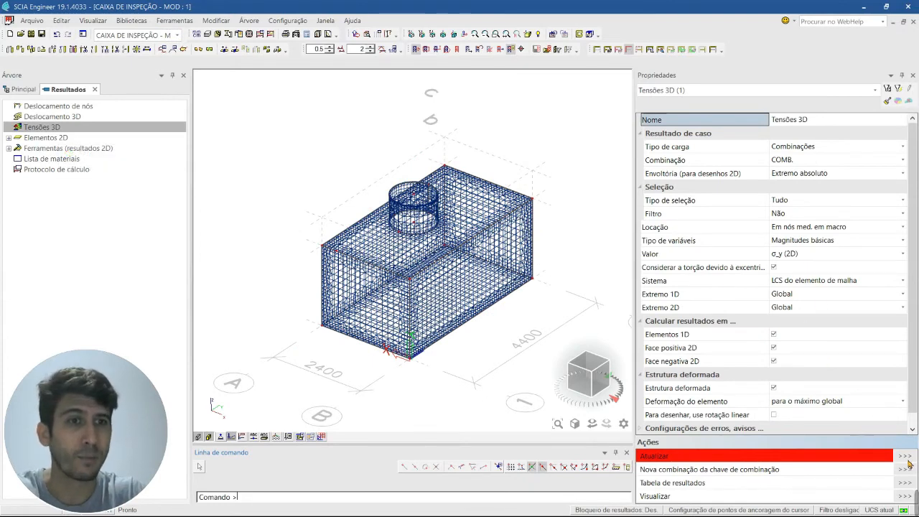
{"action": "left_click", "coordinate": [799, 256]}
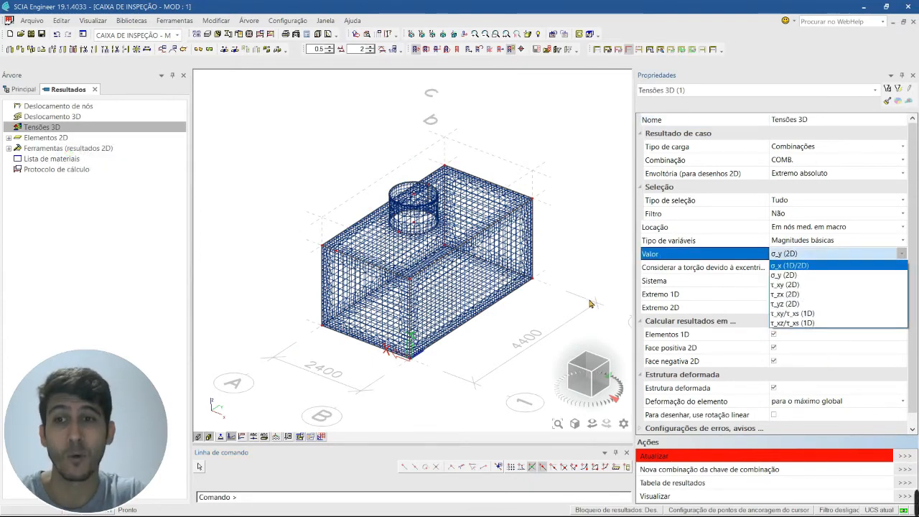
{"action": "left_click", "coordinate": [902, 457]}
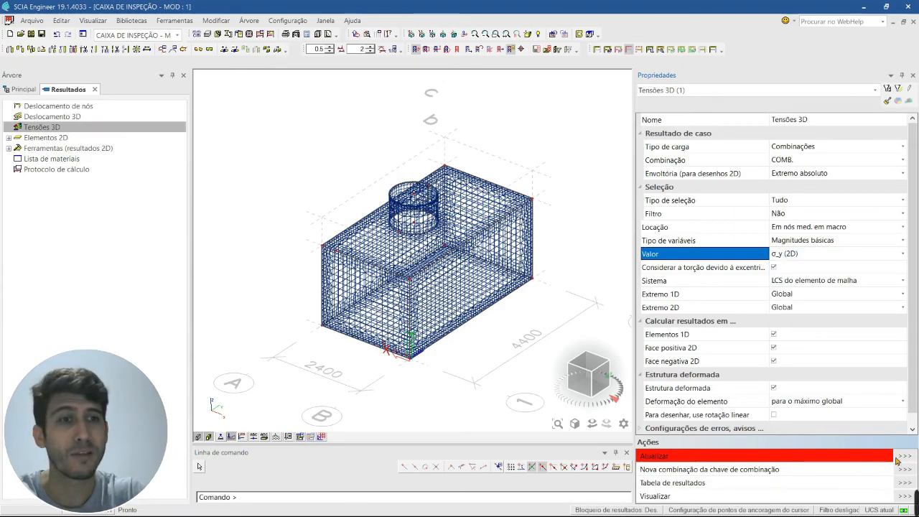
{"action": "left_click", "coordinate": [906, 457]}
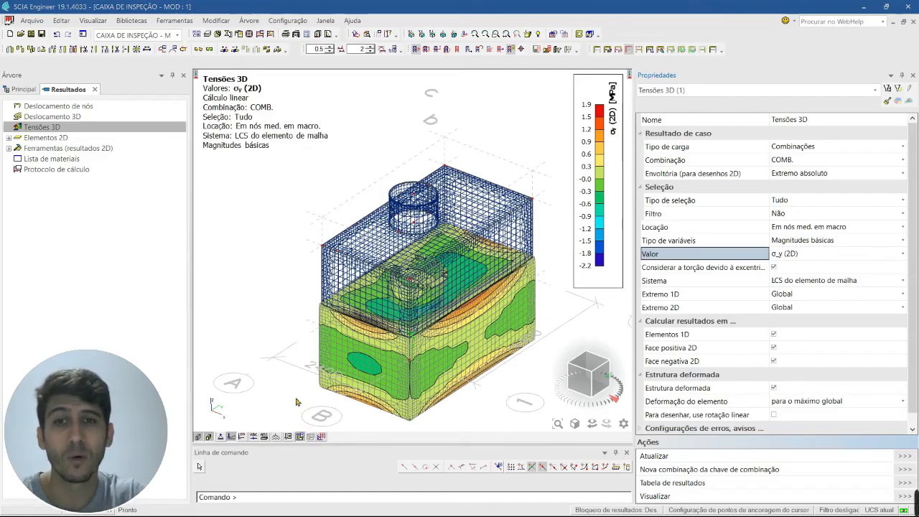
Hide the undeformed structure's mesh in the stress result view.
{"action": "left_click", "coordinate": [301, 437]}
{"action": "mouse_move", "coordinate": [388, 305]}
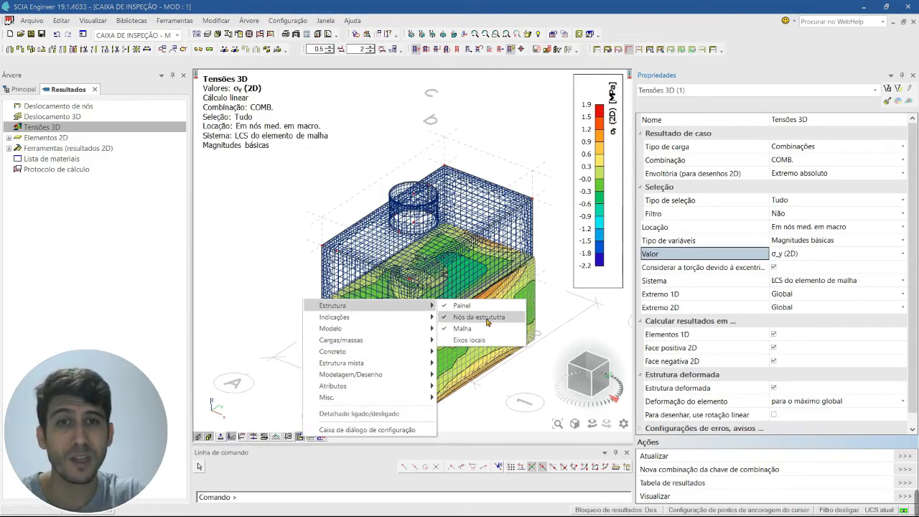
{"action": "left_click", "coordinate": [470, 329]}
Examine the σ_y stress distribution on the walls, the top slab and around the circular neck opening.
{"action": "scroll", "coordinate": [429, 279], "scroll_direction": "down", "scroll_amount": 2}
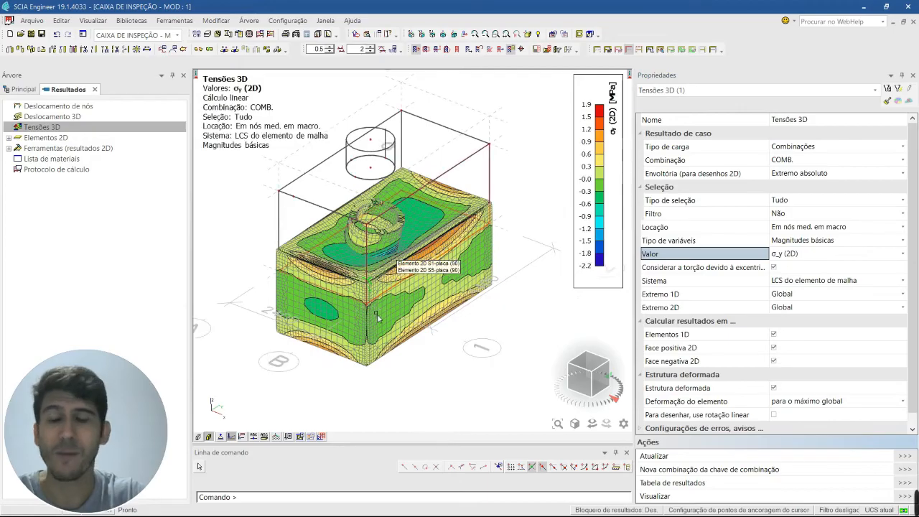
{"action": "scroll", "coordinate": [332, 352], "scroll_direction": "up", "scroll_amount": 2}
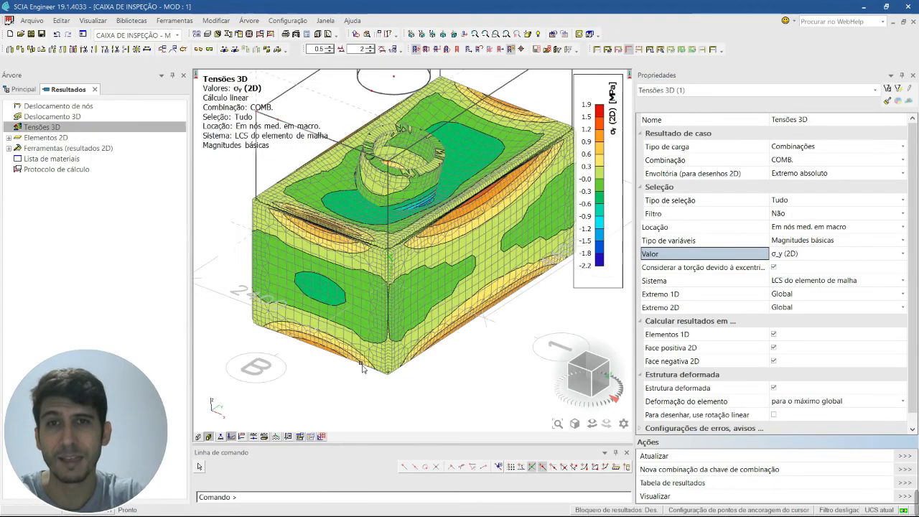
{"action": "scroll", "coordinate": [366, 368], "scroll_direction": "up", "scroll_amount": 2}
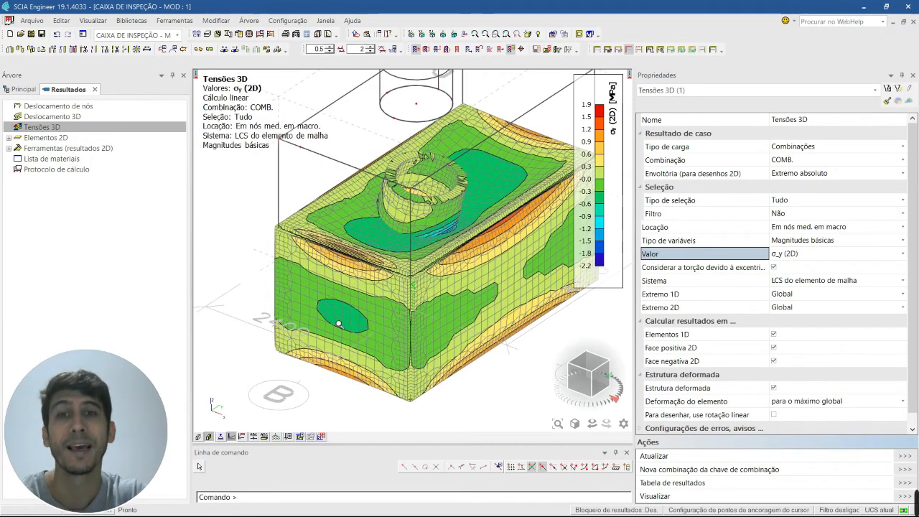
{"action": "scroll", "coordinate": [370, 331], "scroll_direction": "down", "scroll_amount": 2}
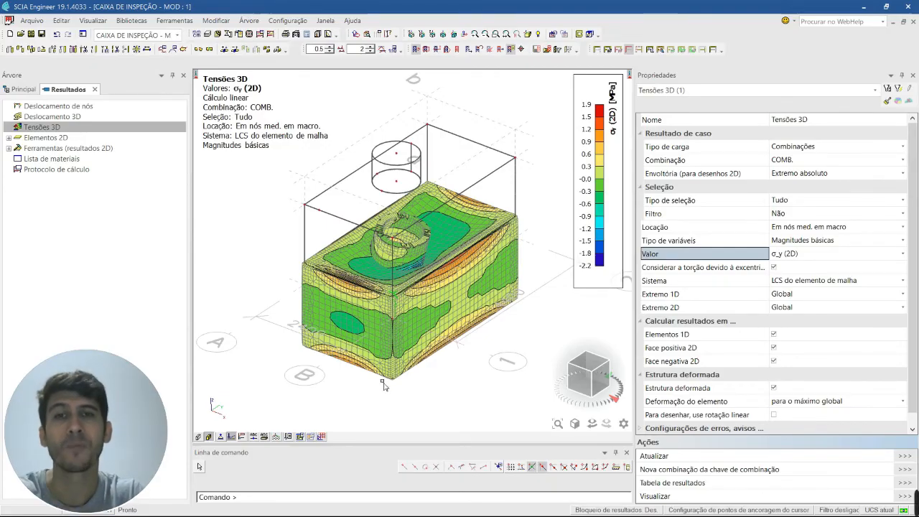
{"action": "right_click_drag", "start_coordinate": [388, 382], "coordinate": [385, 374], "text": "ctrl"}
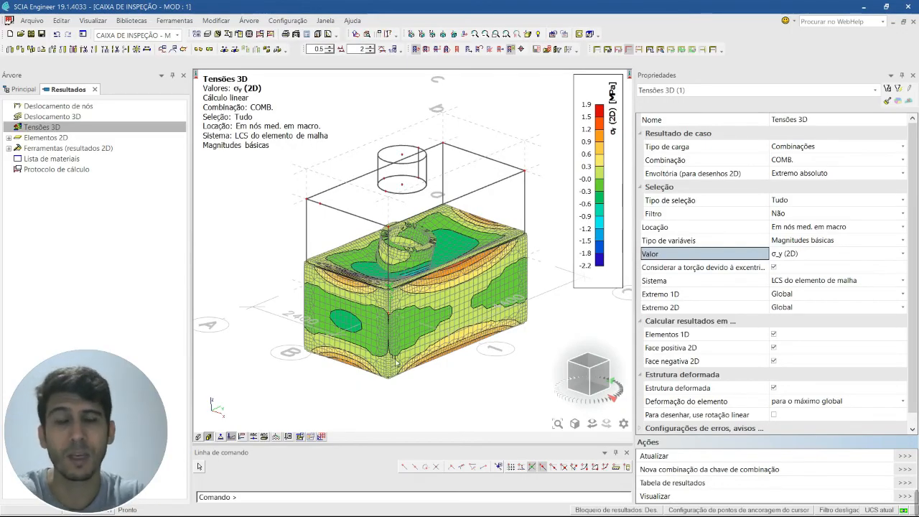
{"action": "right_click_drag", "start_coordinate": [395, 359], "coordinate": [408, 389], "text": "ctrl"}
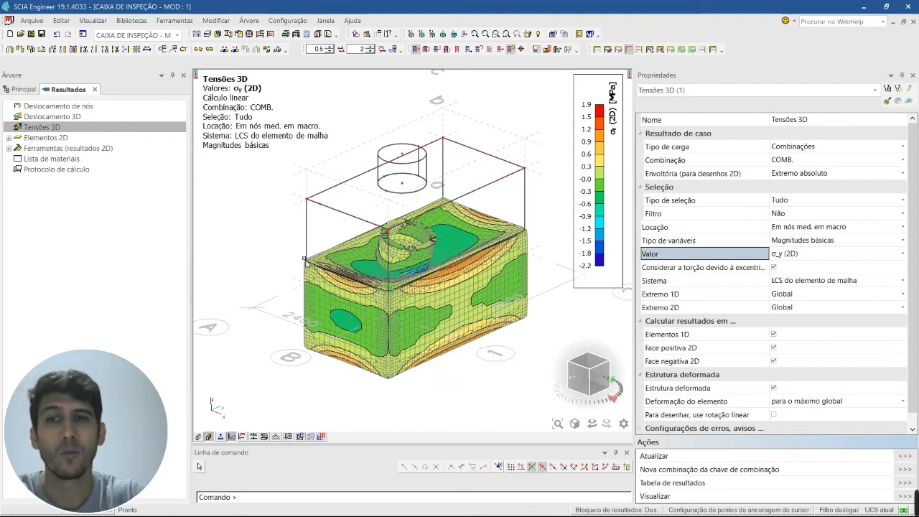
{"action": "scroll", "coordinate": [395, 293], "scroll_direction": "up", "scroll_amount": 2}
{"action": "mouse_move", "coordinate": [402, 300]}
{"action": "right_mouse_down", "text": "ctrl"}
{"action": "mouse_move", "coordinate": [410, 314]}
{"action": "mouse_move", "coordinate": [407, 301]}
{"action": "right_mouse_up", "text": "ctrl"}
{"action": "scroll", "coordinate": [388, 247], "scroll_direction": "up", "scroll_amount": 2}
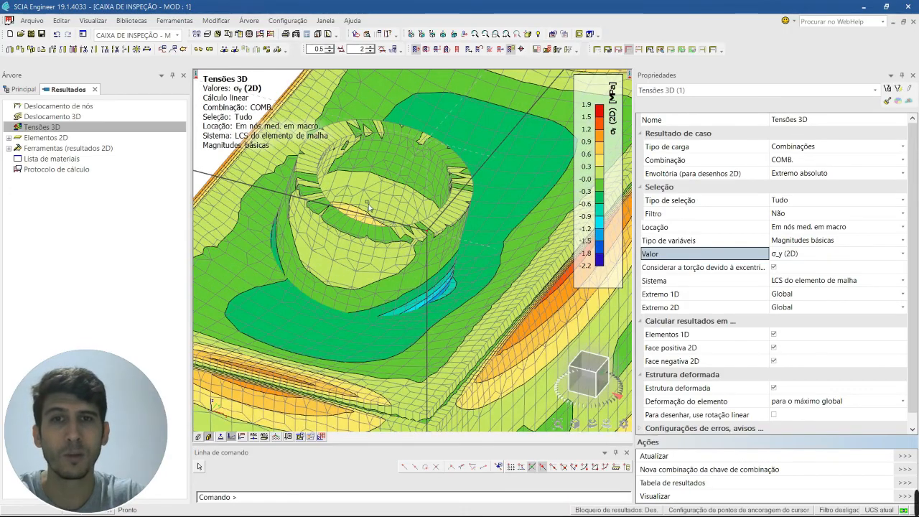
{"action": "scroll", "coordinate": [373, 206], "scroll_direction": "down", "scroll_amount": 1}
{"action": "scroll", "coordinate": [411, 237], "scroll_direction": "up", "scroll_amount": 1}
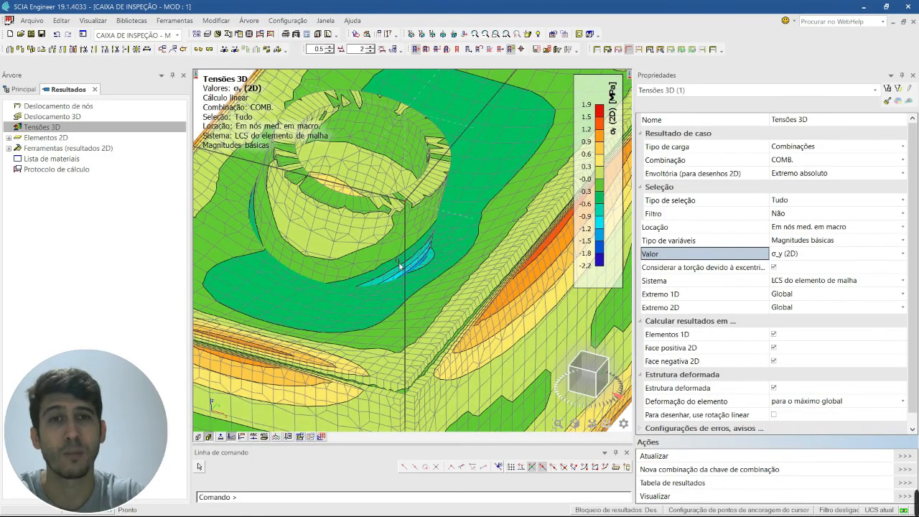
{"action": "scroll", "coordinate": [400, 265], "scroll_direction": "down", "scroll_amount": 1}
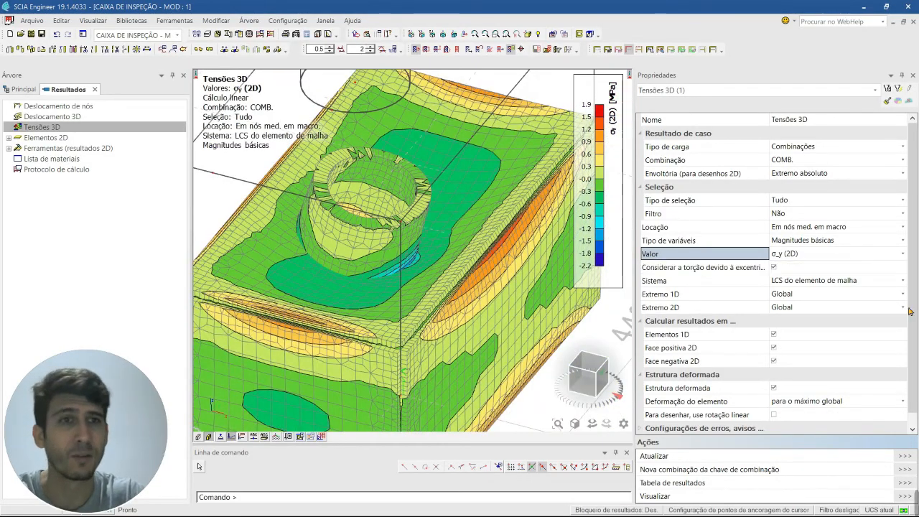
Change the displayed stress value to σ_x (1D/2D) and refresh the 3D stress results.
{"action": "left_click", "coordinate": [847, 253]}
{"action": "left_click", "coordinate": [848, 325]}
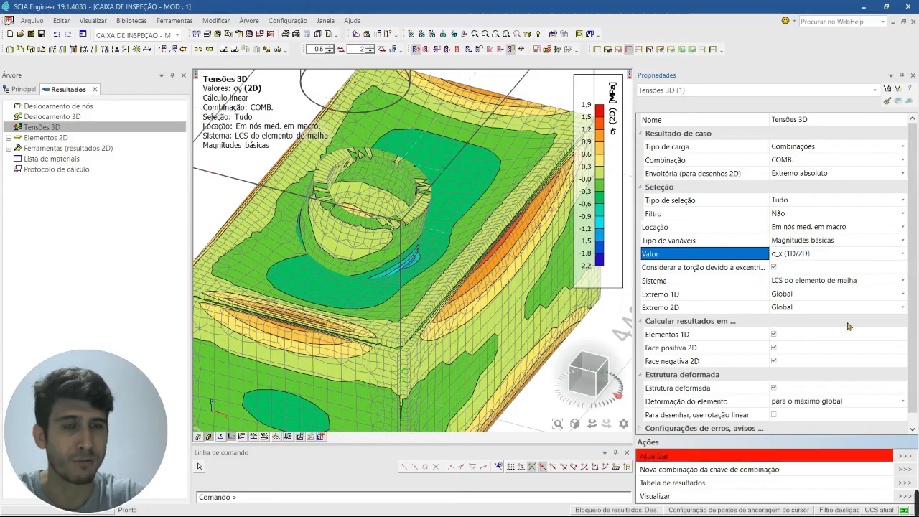
{"action": "left_click", "coordinate": [905, 456]}
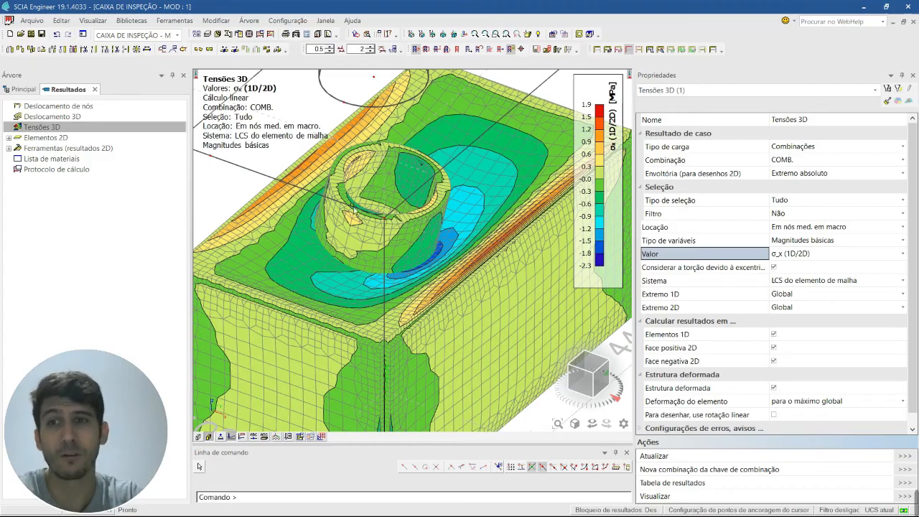
Leave the stress results and open the concrete design tools with the whole box in view.
{"action": "left_click", "coordinate": [21, 89]}
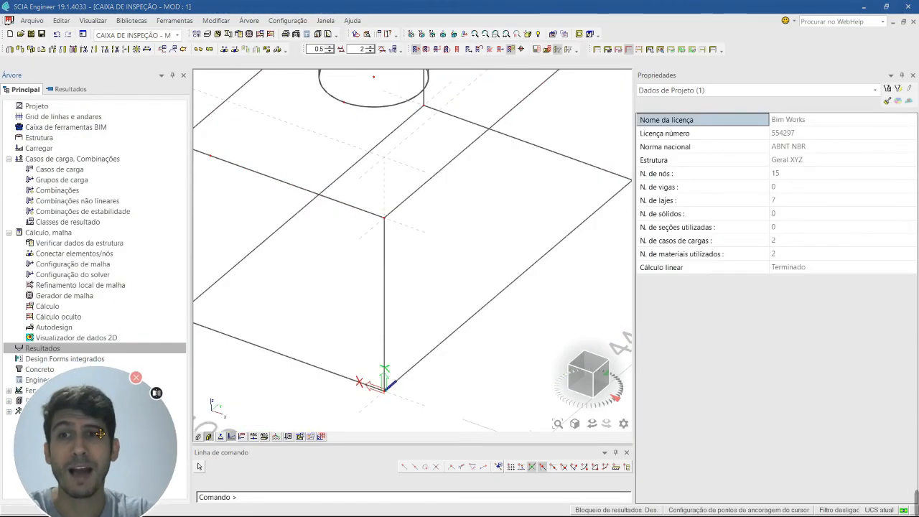
{"action": "left_click", "coordinate": [33, 371]}
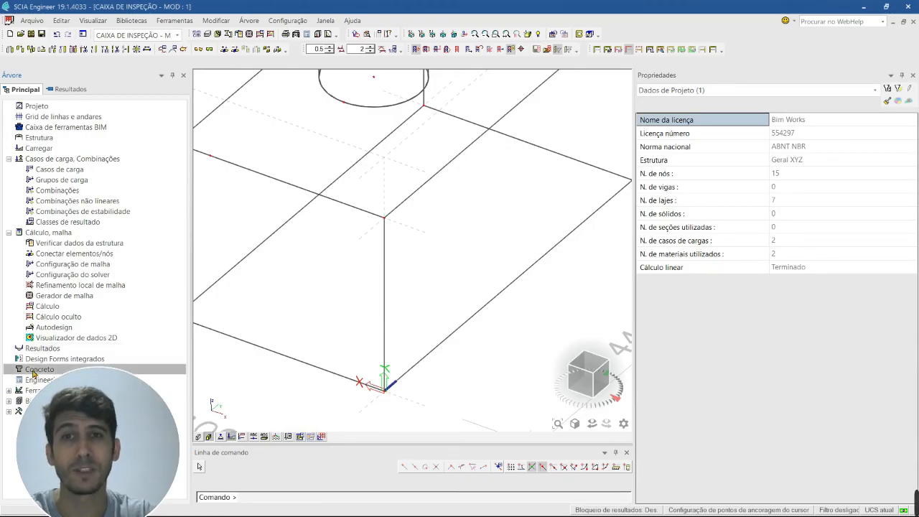
{"action": "scroll", "coordinate": [471, 285], "scroll_direction": "down", "scroll_amount": 2}
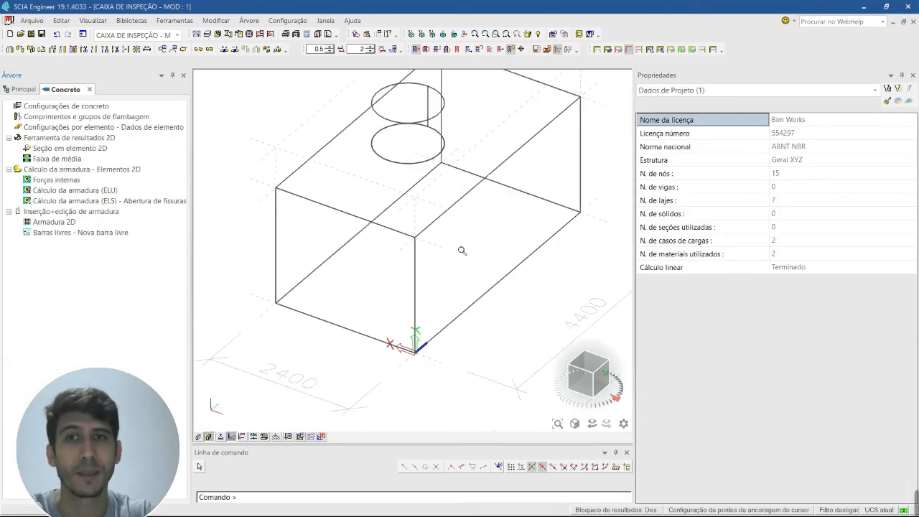
{"action": "middle_click_drag", "start_coordinate": [458, 250], "coordinate": [424, 296]}
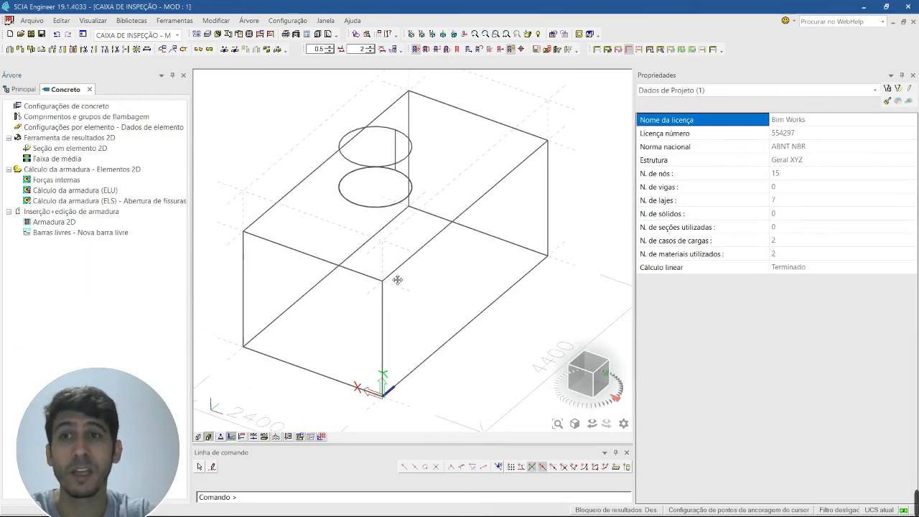
Open the ULS (ELU) reinforcement design for 2D elements and isolate the top slab S6 in the view.
{"action": "left_click", "coordinate": [75, 191]}
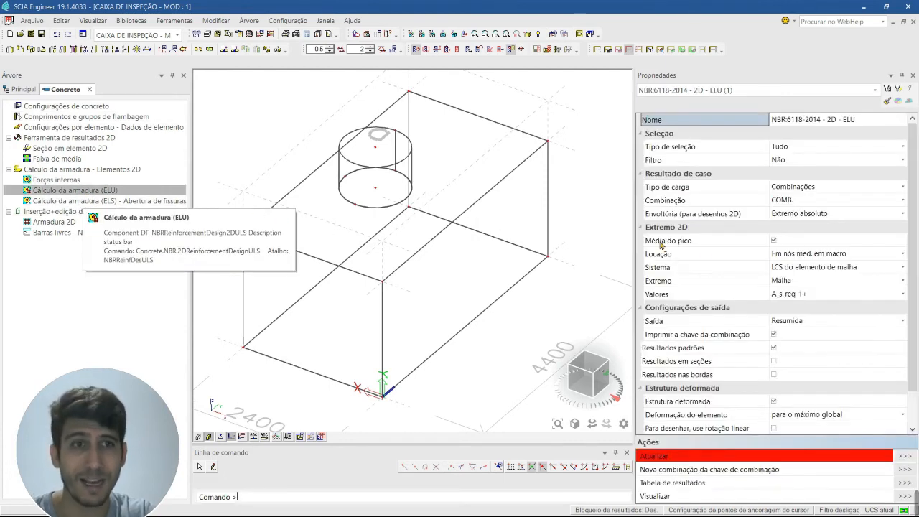
{"action": "left_click", "coordinate": [805, 294]}
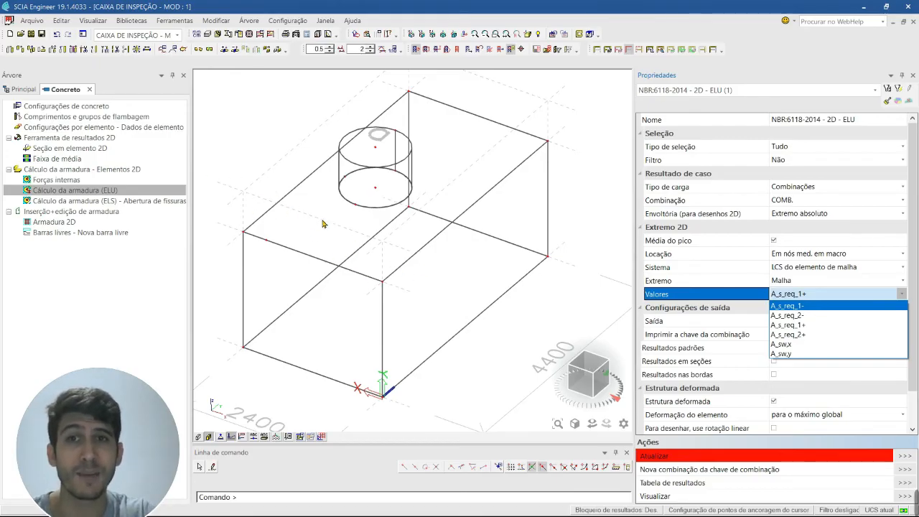
{"action": "left_click", "coordinate": [448, 230]}
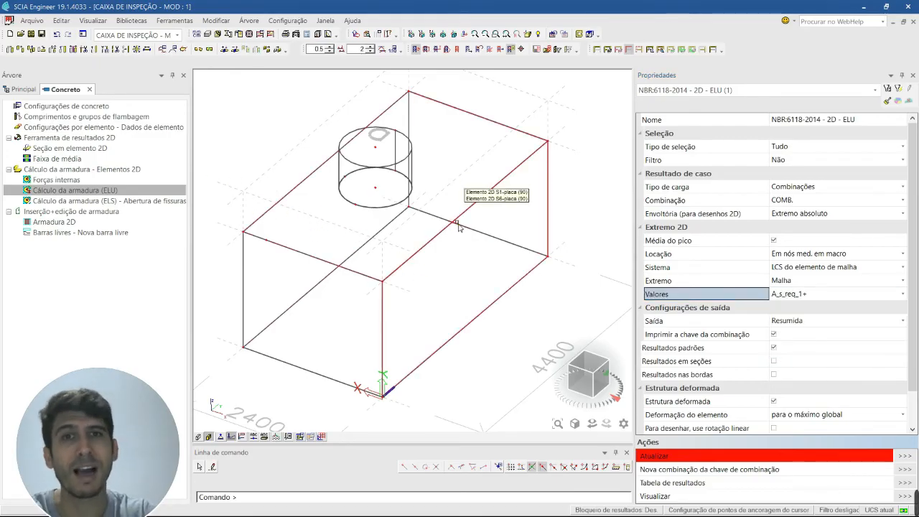
{"action": "left_click", "coordinate": [459, 221]}
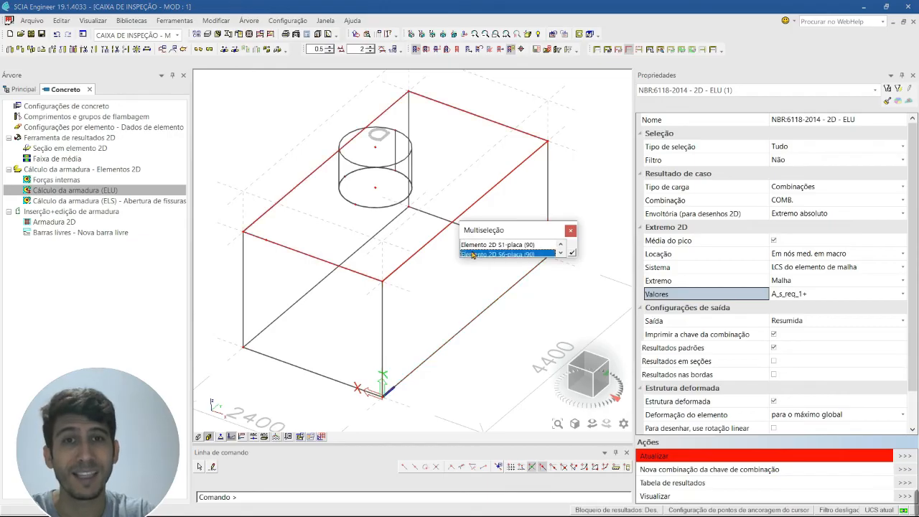
{"action": "left_click", "coordinate": [476, 253]}
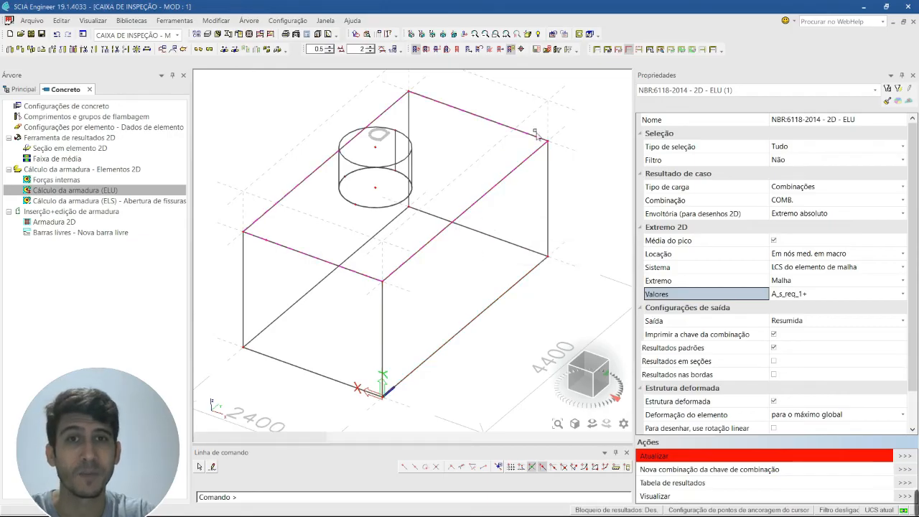
{"action": "left_click", "coordinate": [628, 50]}
Display the required reinforcement A_s_req_1- on the isolated top slab and refresh the results.
{"action": "left_click", "coordinate": [795, 300]}
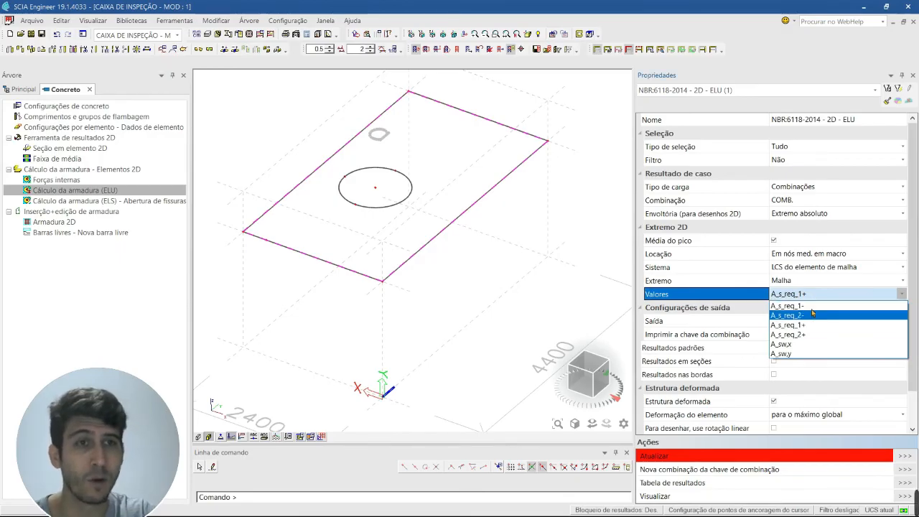
{"action": "left_click", "coordinate": [813, 309]}
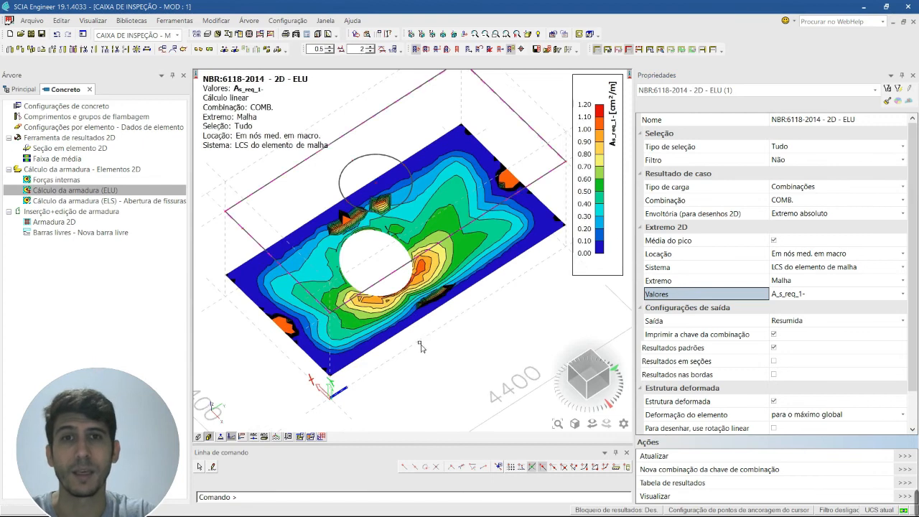
Examine the A_s_req_1- distribution around the circular opening and along the edges of the top slab from above and below.
{"action": "right_click_drag", "start_coordinate": [421, 318], "coordinate": [424, 290], "text": "ctrl"}
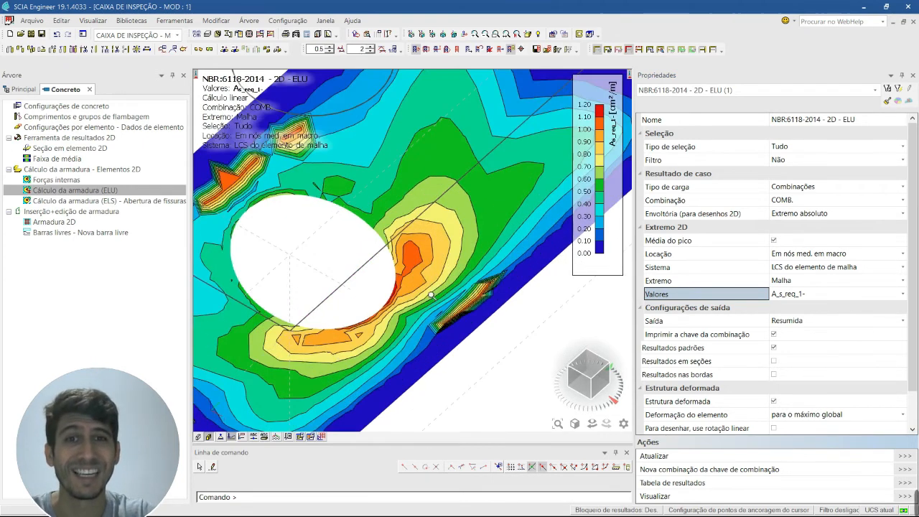
{"action": "scroll", "coordinate": [430, 293], "scroll_direction": "up", "scroll_amount": 3}
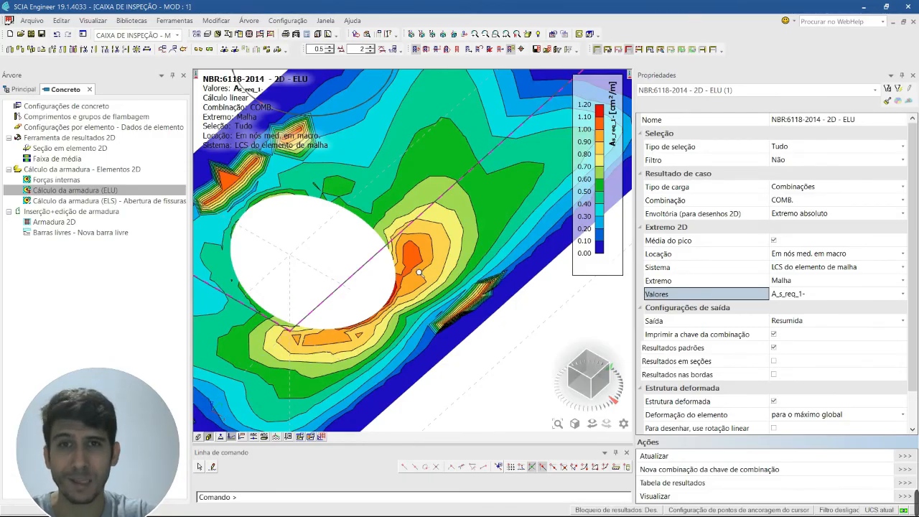
{"action": "scroll", "coordinate": [418, 273], "scroll_direction": "down", "scroll_amount": 2}
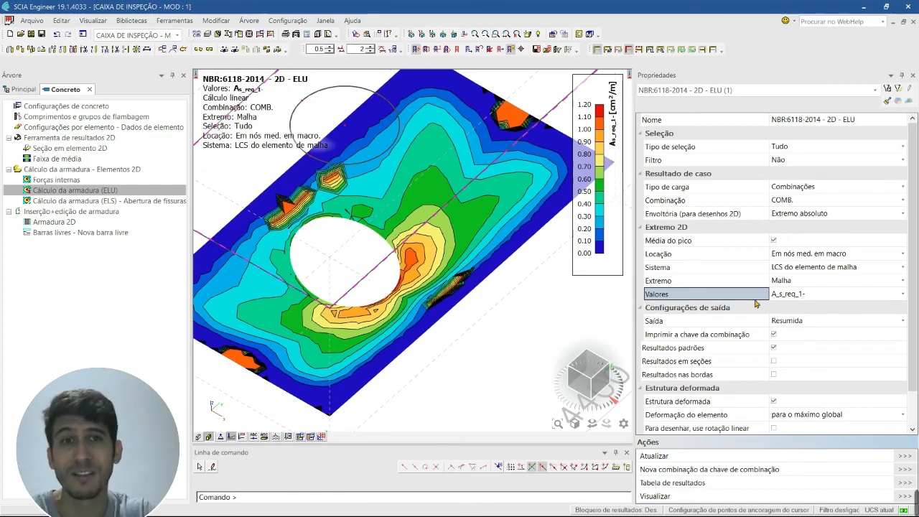
{"action": "scroll", "coordinate": [446, 321], "scroll_direction": "down", "scroll_amount": 2}
{"action": "right_click_drag", "start_coordinate": [446, 321], "coordinate": [451, 274], "text": "ctrl"}
{"action": "scroll", "coordinate": [393, 284], "scroll_direction": "up", "scroll_amount": 3}
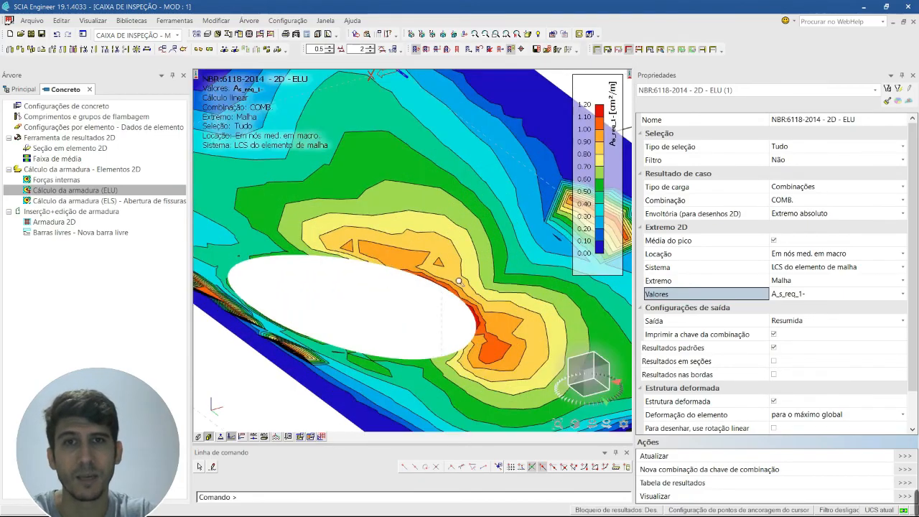
{"action": "scroll", "coordinate": [392, 260], "scroll_direction": "down", "scroll_amount": 2}
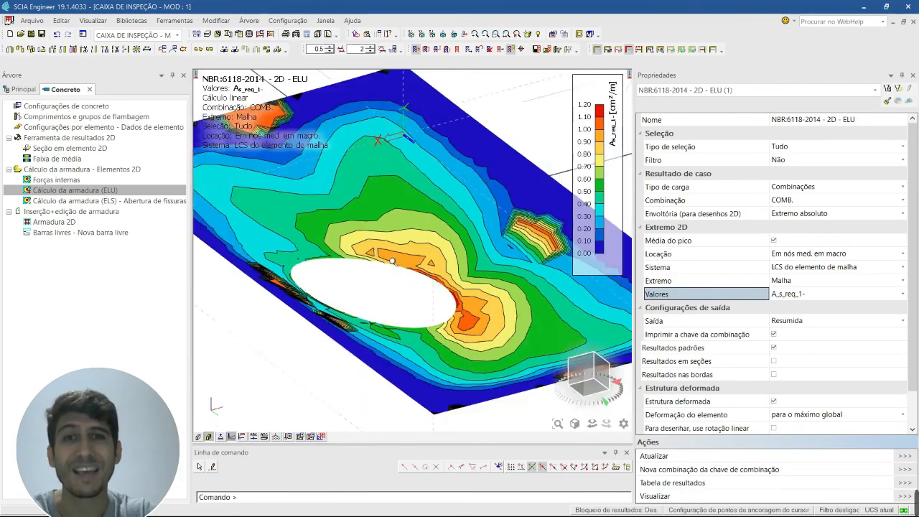
{"action": "scroll", "coordinate": [425, 274], "scroll_direction": "down", "scroll_amount": 2}
{"action": "right_click_drag", "start_coordinate": [425, 274], "coordinate": [428, 323], "text": "ctrl"}
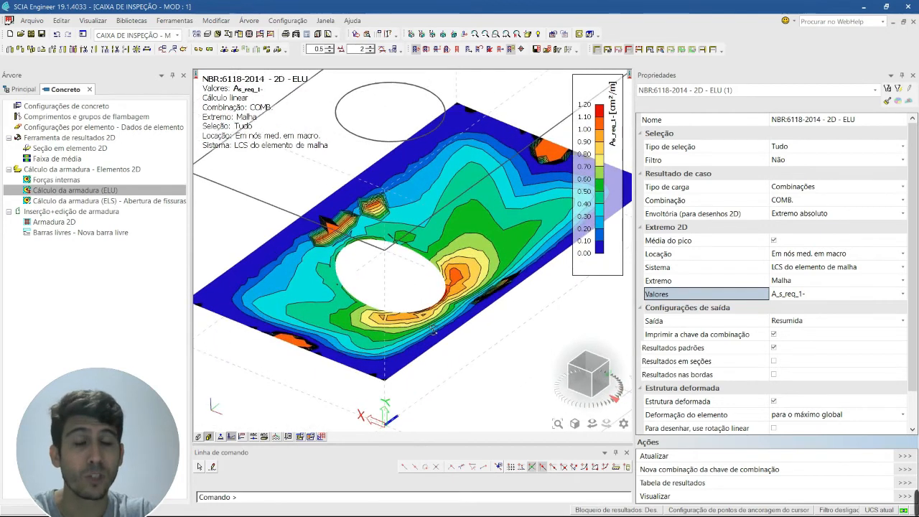
Change the displayed reinforcement value to A_s_req_1+ and refresh the top slab results.
{"action": "left_click", "coordinate": [795, 296]}
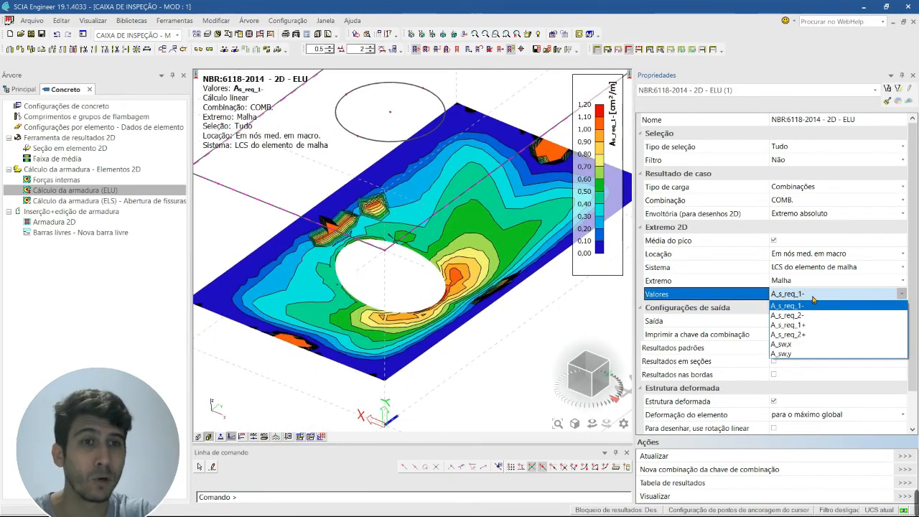
{"action": "left_click", "coordinate": [807, 326]}
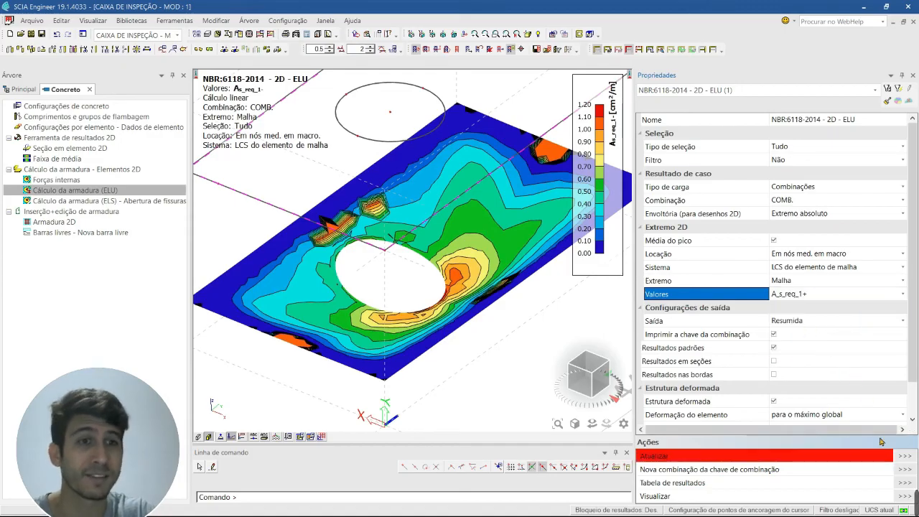
{"action": "left_click", "coordinate": [905, 457]}
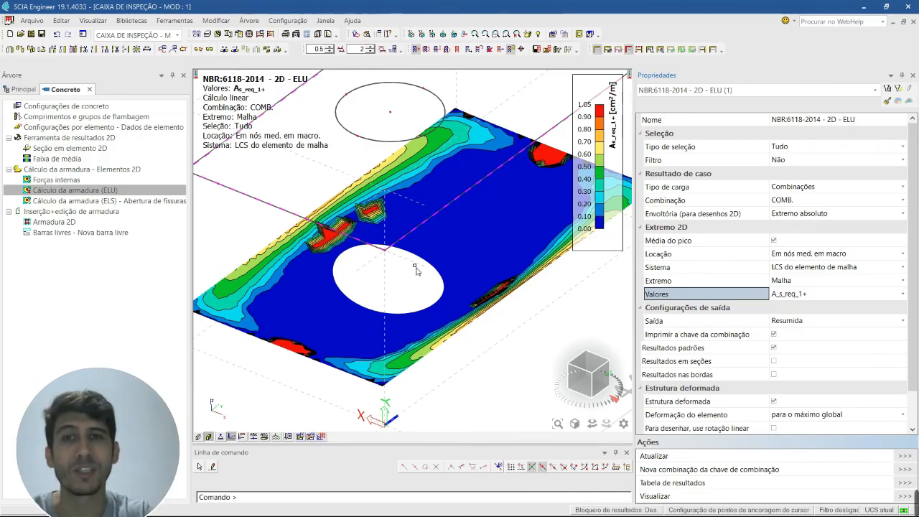
{"action": "middle_click_drag", "start_coordinate": [423, 218], "coordinate": [392, 213]}
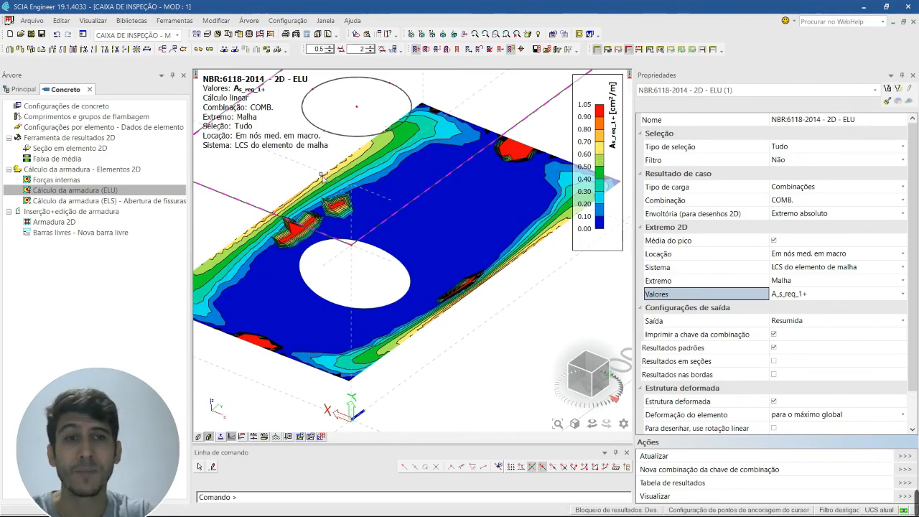
Change the displayed reinforcement value to A_s_req_2- and refresh the top slab results.
{"action": "left_click", "coordinate": [806, 297]}
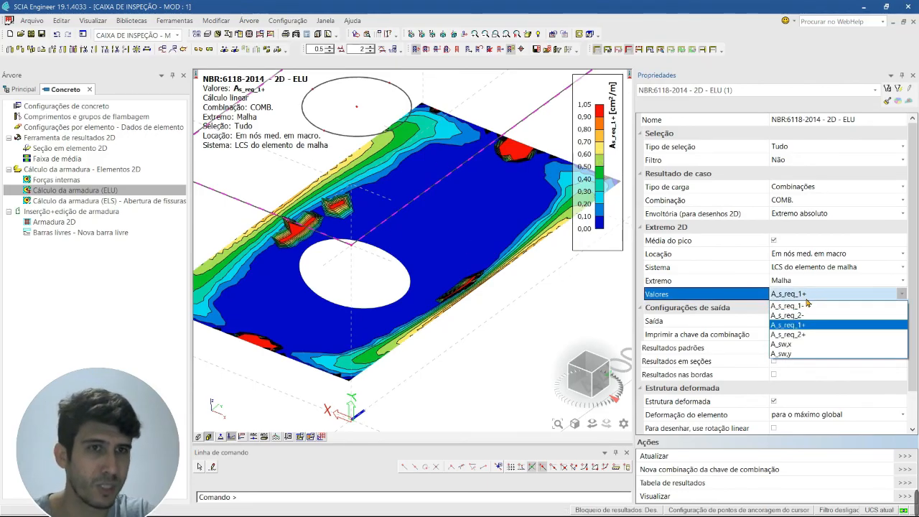
{"action": "left_click", "coordinate": [794, 315]}
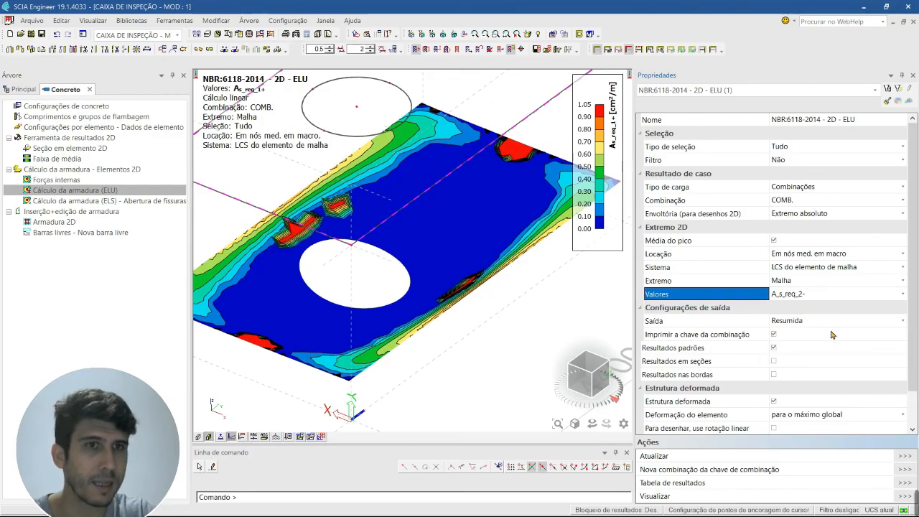
{"action": "left_click", "coordinate": [902, 457]}
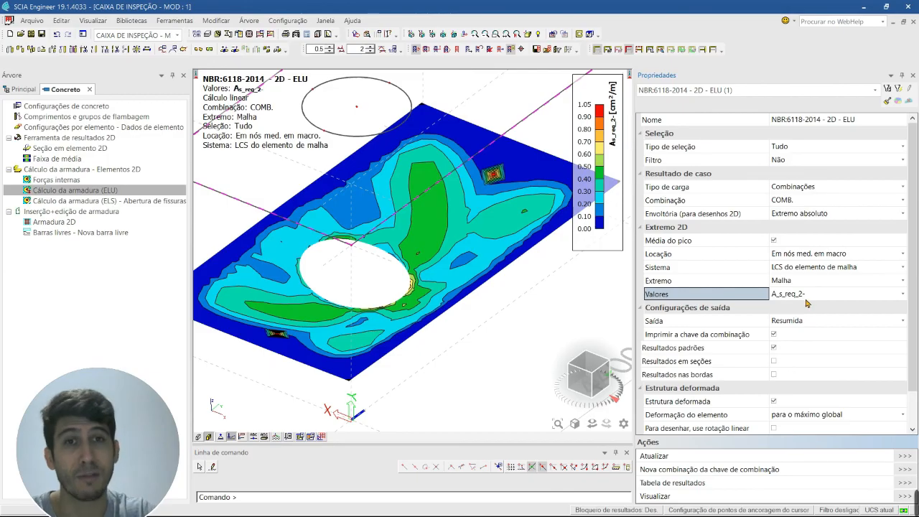
Change the displayed reinforcement value to A_s_req_2+ and refresh the results with the whole top slab in view.
{"action": "left_click", "coordinate": [807, 302]}
{"action": "left_click", "coordinate": [811, 335]}
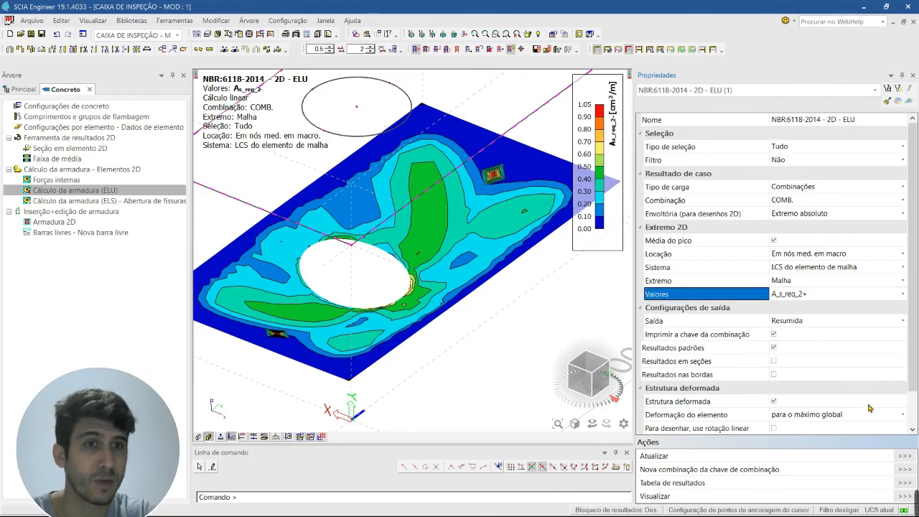
{"action": "left_click", "coordinate": [906, 457]}
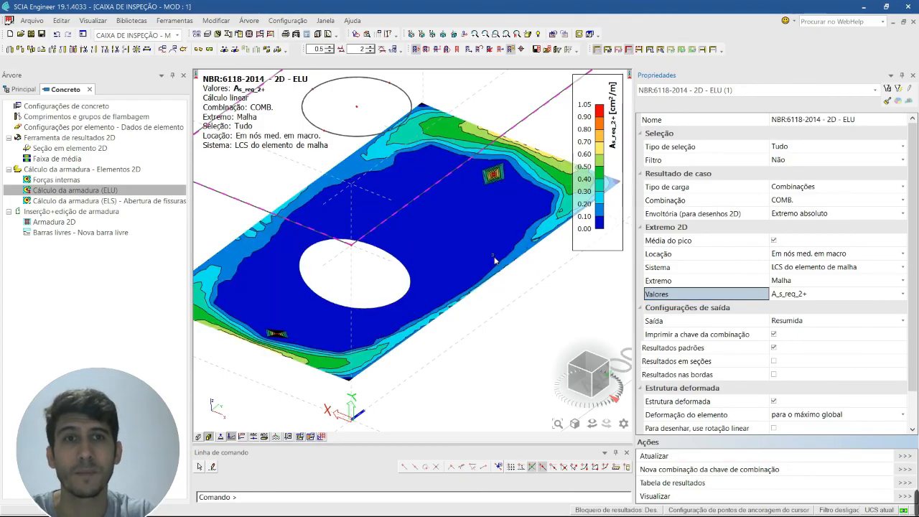
{"action": "scroll", "coordinate": [506, 248], "scroll_direction": "down", "scroll_amount": 2}
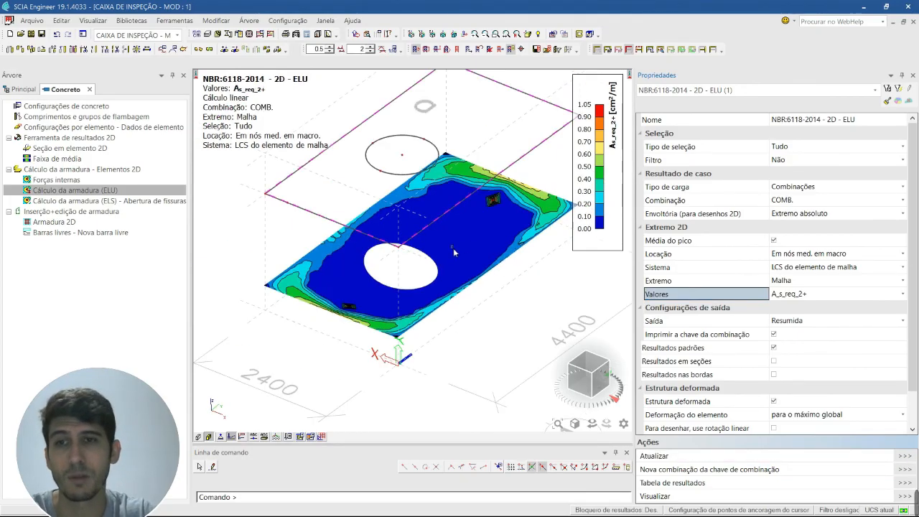